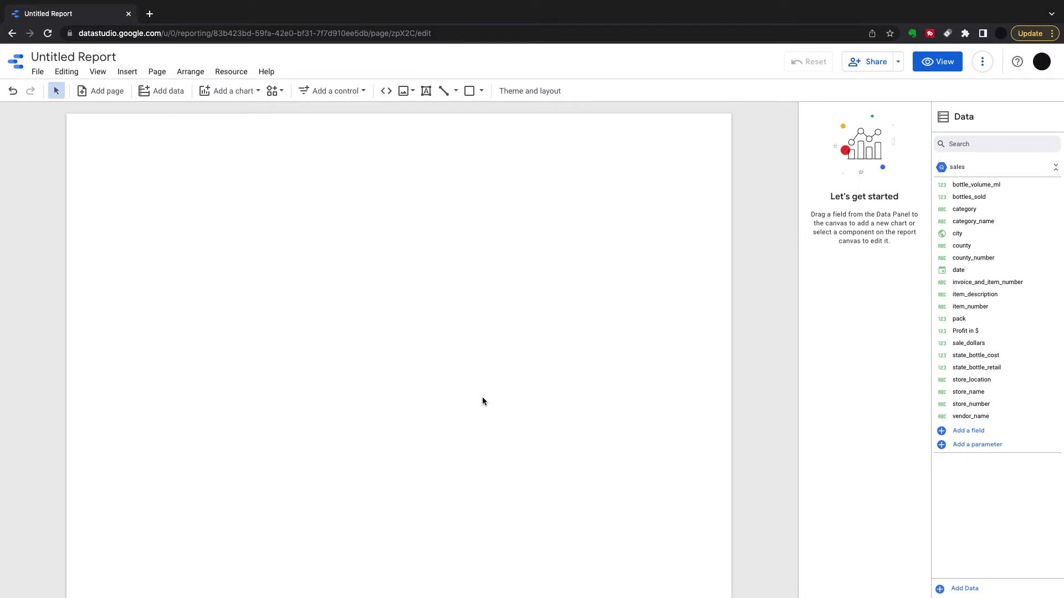
- Choose the first Pivot table type from the chart list
click(257, 92)
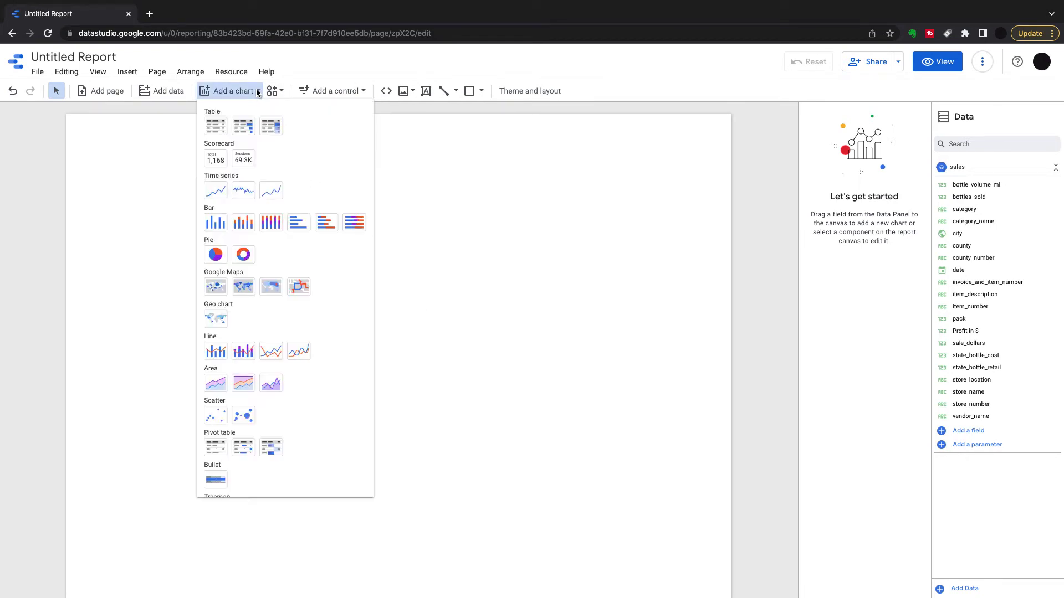
click(215, 447)
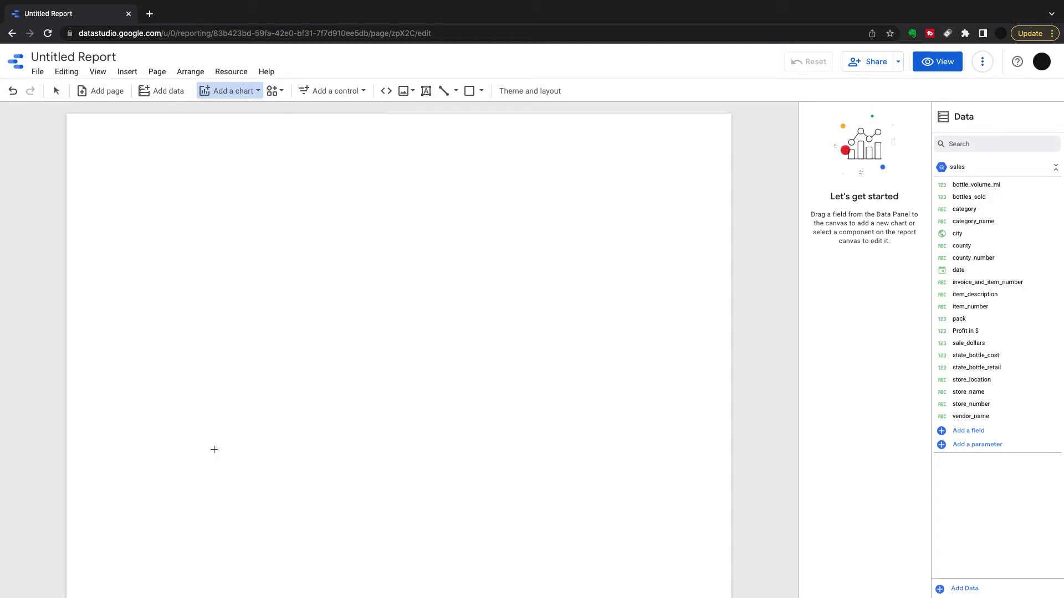
- Place and enlarge the pivot table, add county and store_name row dimensions, and widen store_name
click(111, 146)
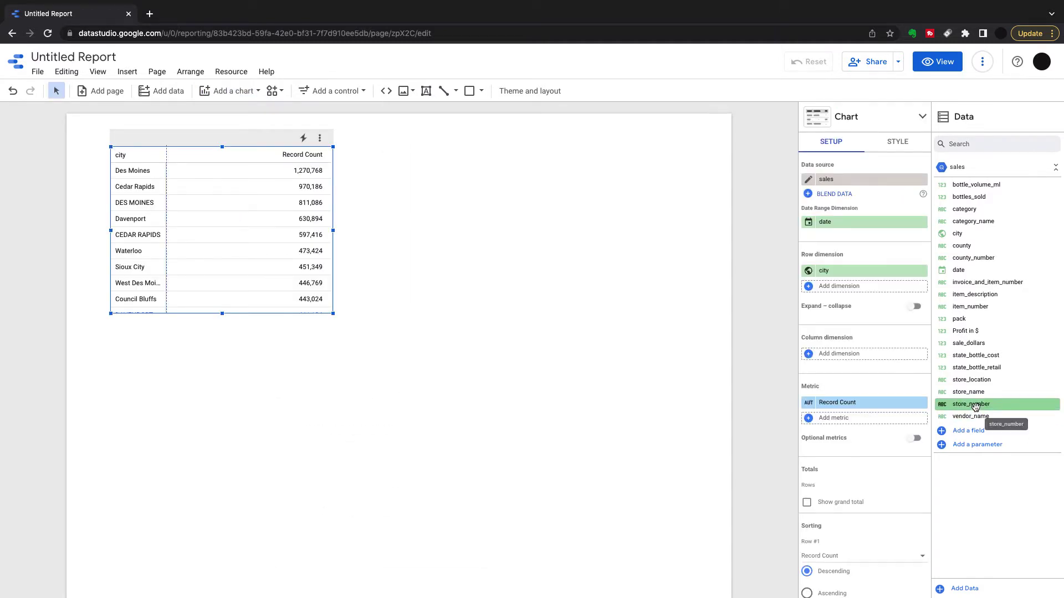
drag(333, 313, 526, 353)
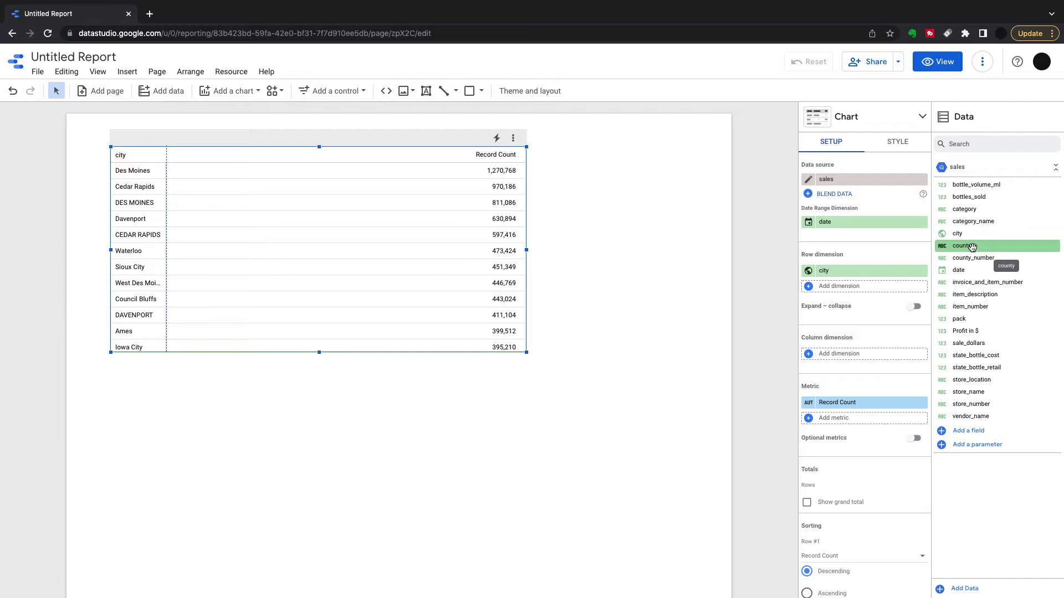
drag(973, 247, 844, 294)
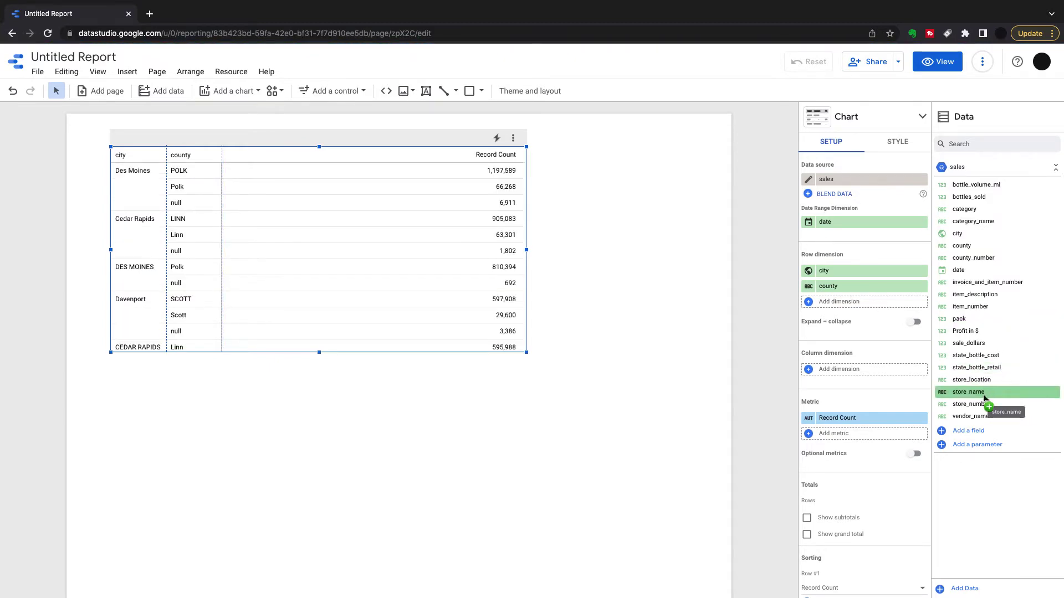
drag(985, 398, 863, 309)
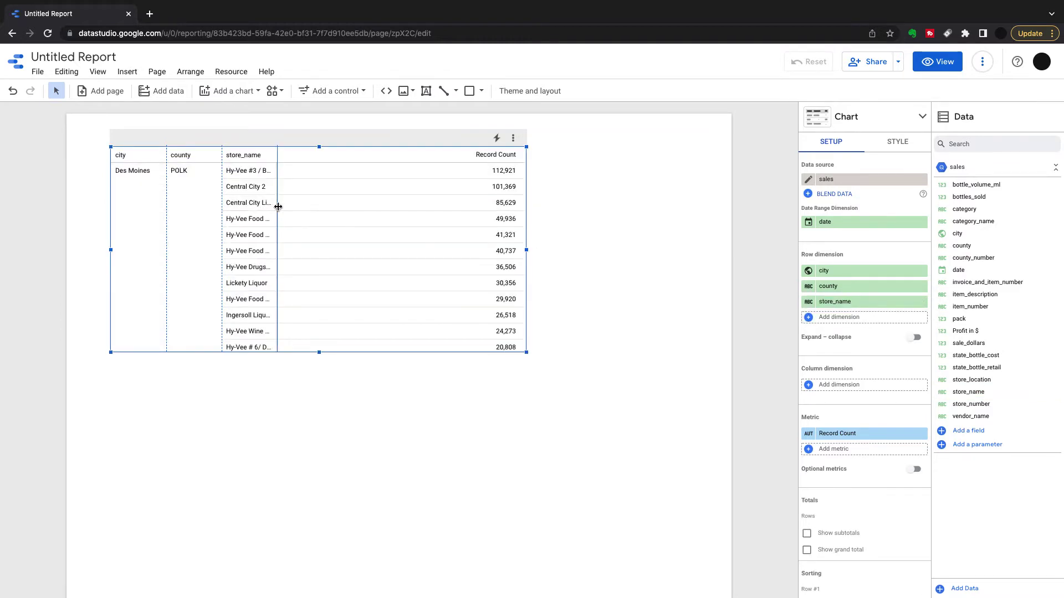
drag(277, 207, 359, 213)
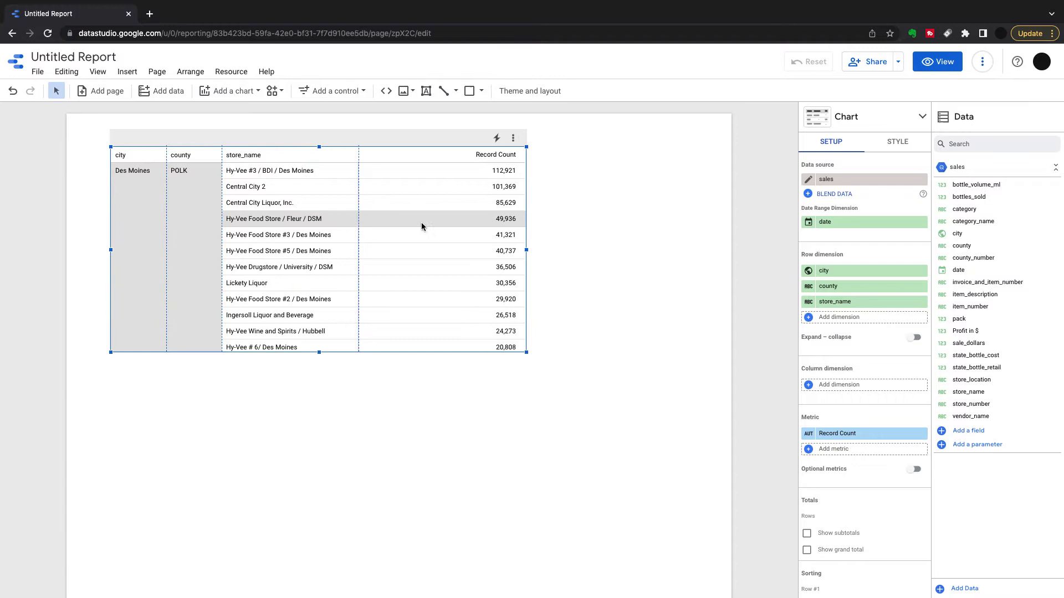
- Enable Expand–collapse, expand cities and counties to test it, and switch the metric to sale_dollars
click(914, 337)
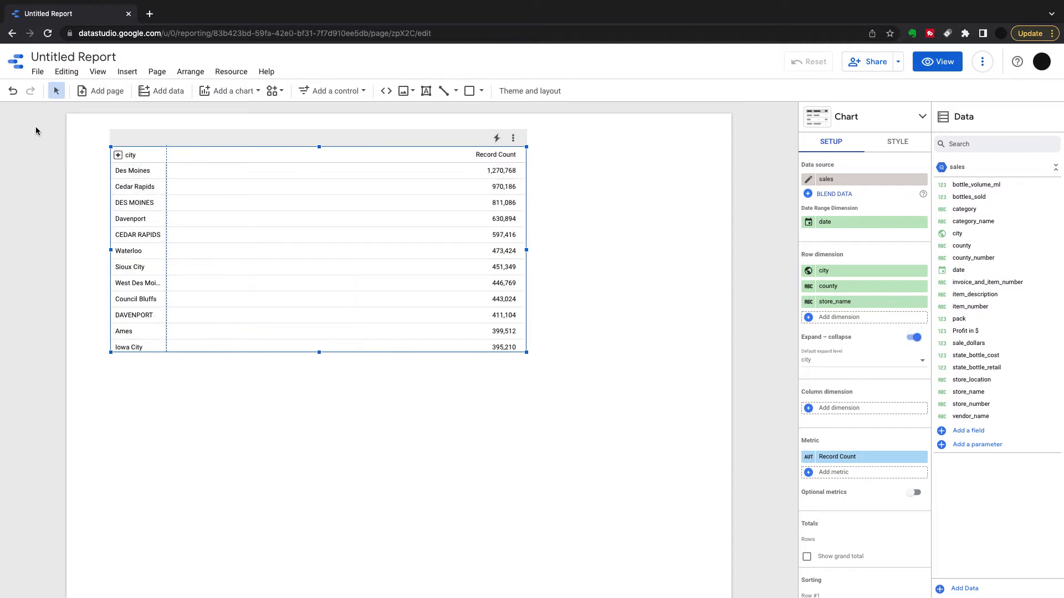
click(118, 155)
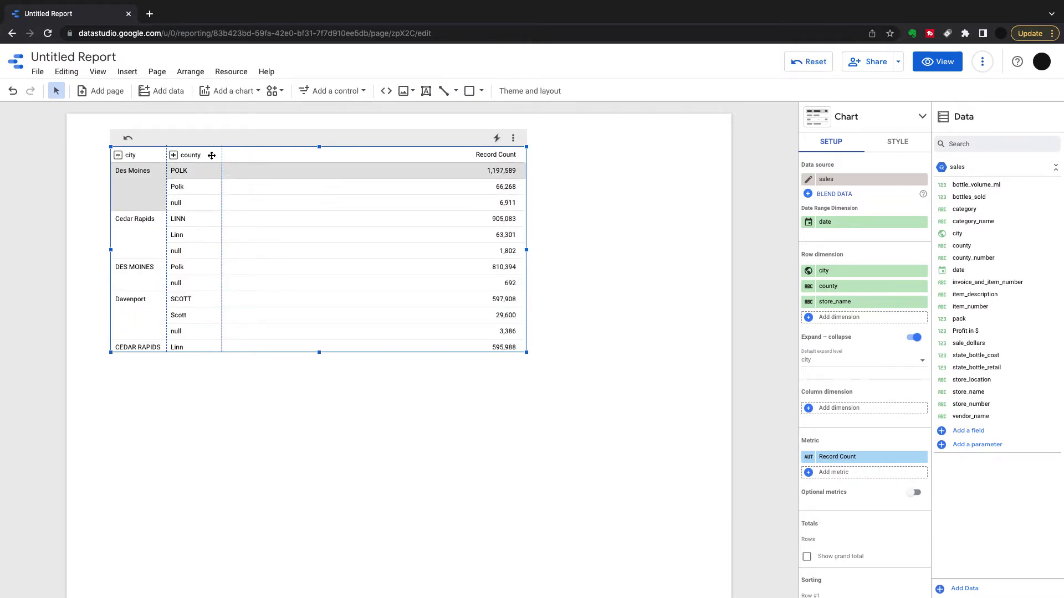
click(174, 155)
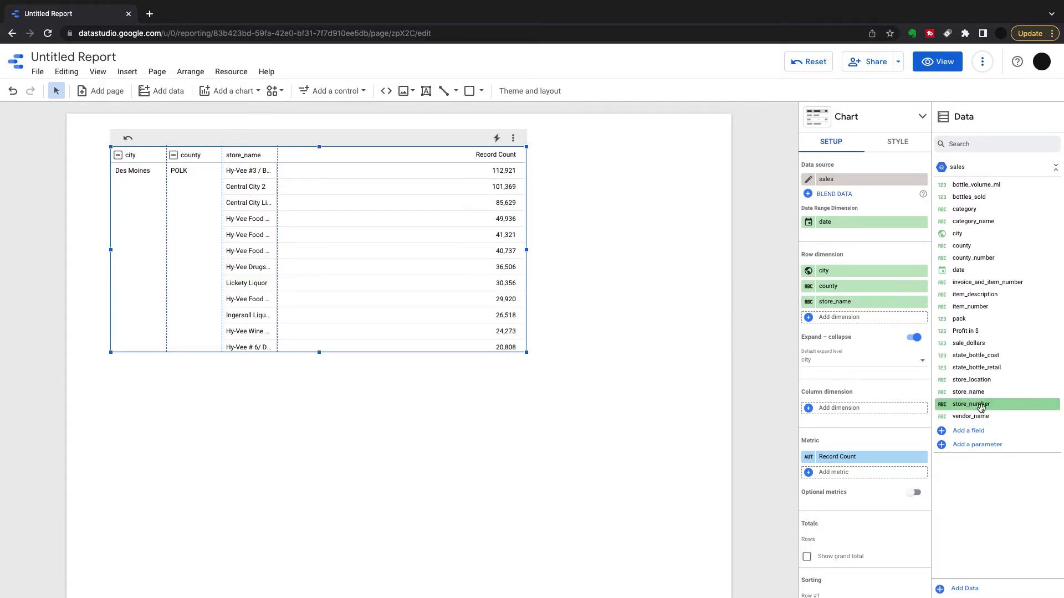
drag(972, 339, 864, 456)
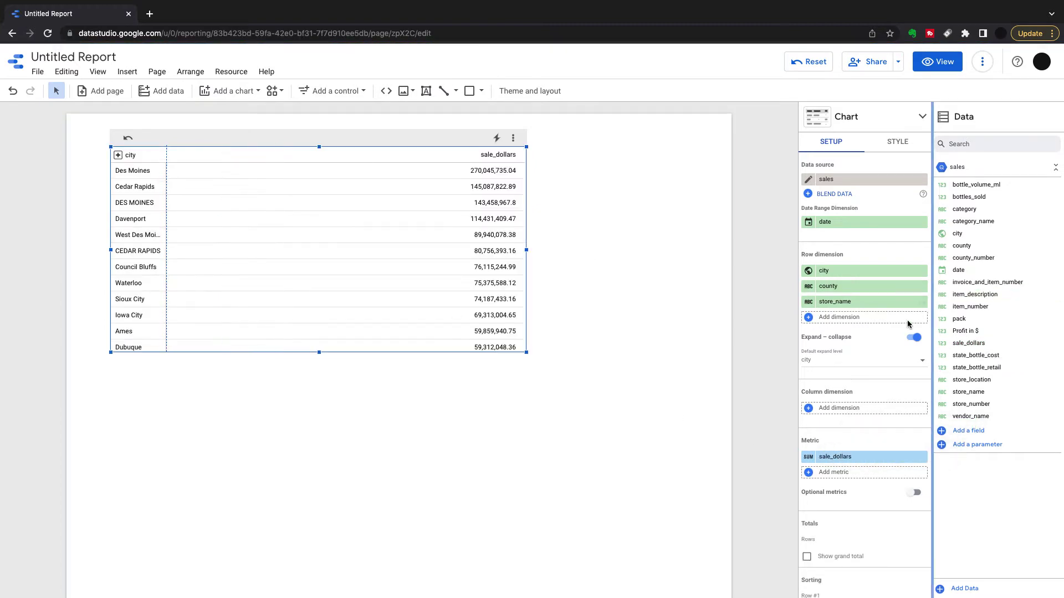
- Set the default expand level to county, then collapse the table to city rows
click(923, 363)
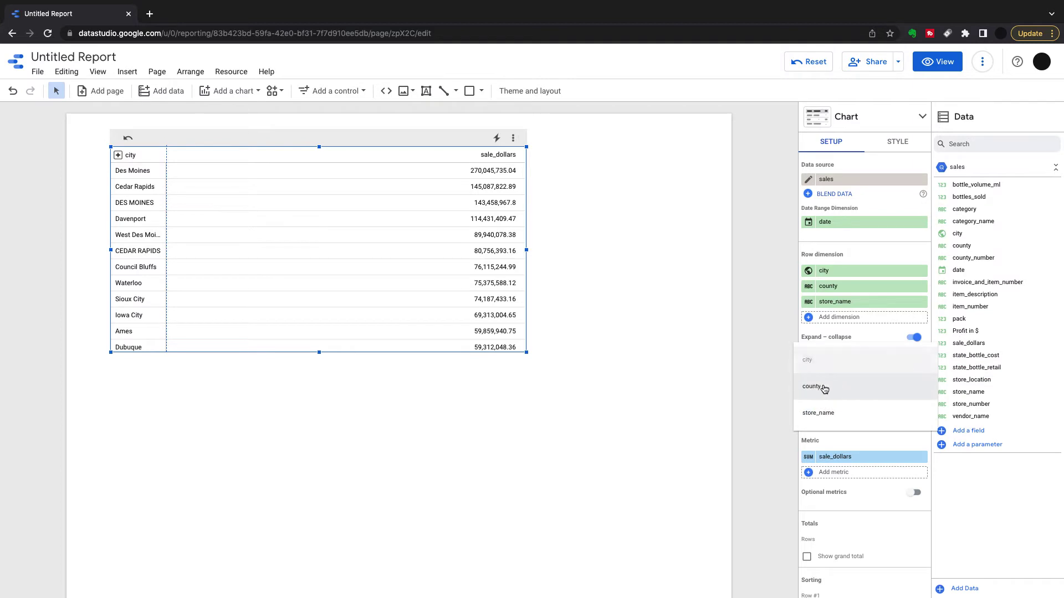
click(823, 388)
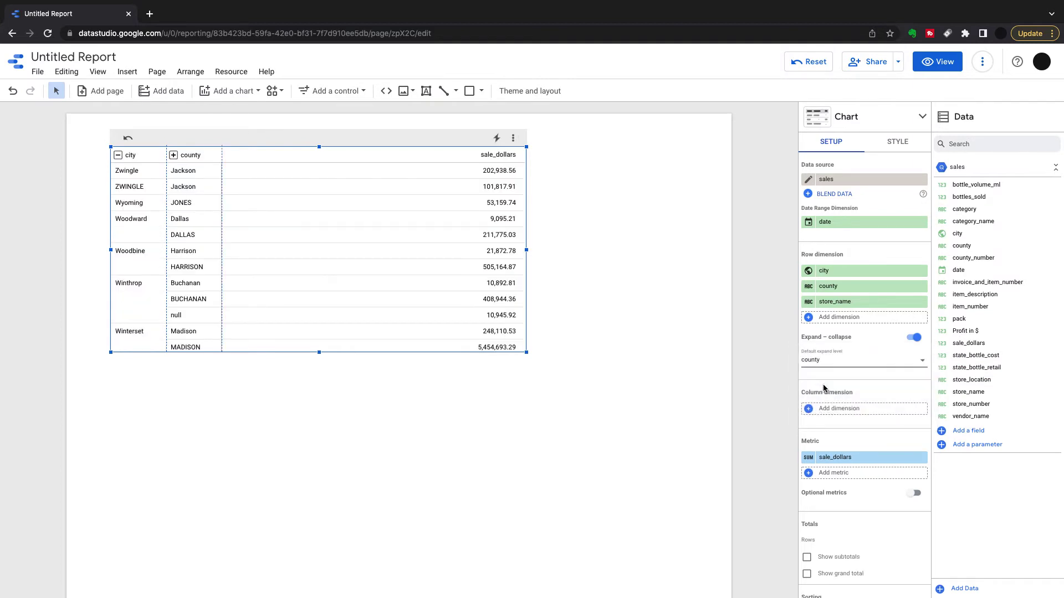
click(118, 155)
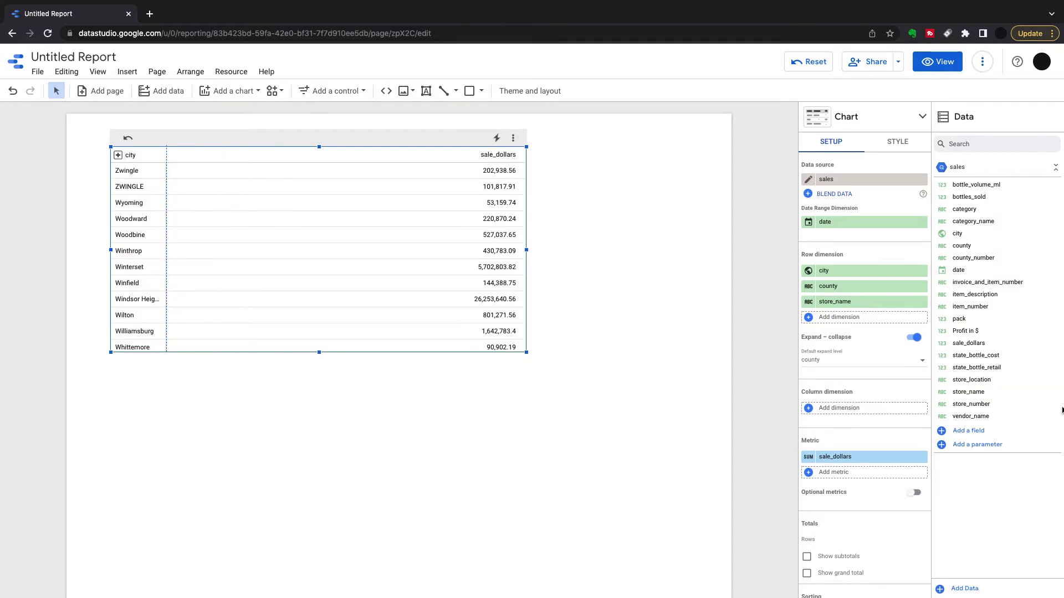
- Turn on Compact numbers in the pivot table's STYLE settings
click(890, 145)
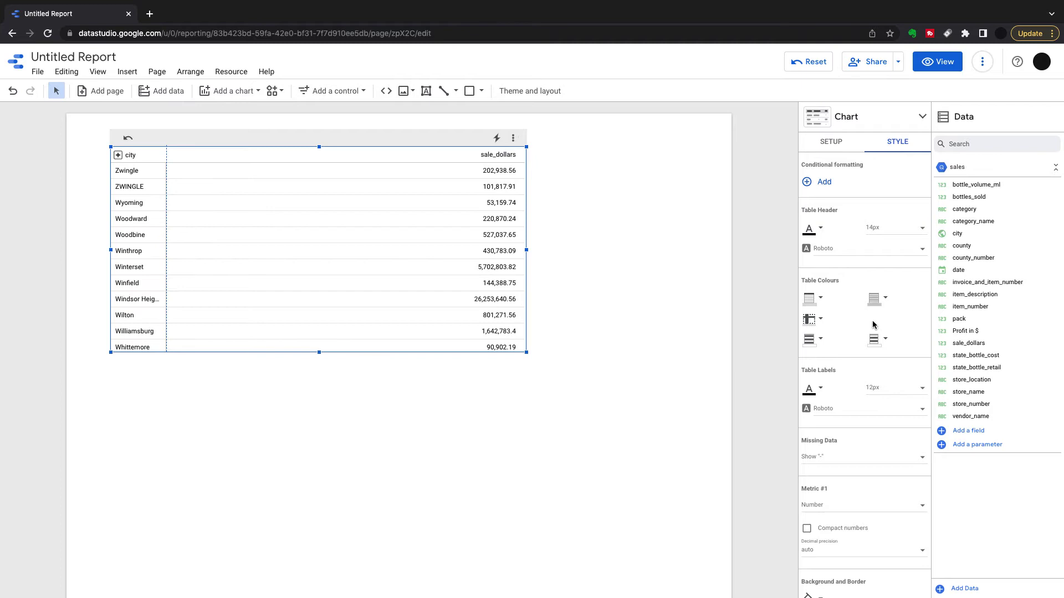
scroll(872, 324, down, 4)
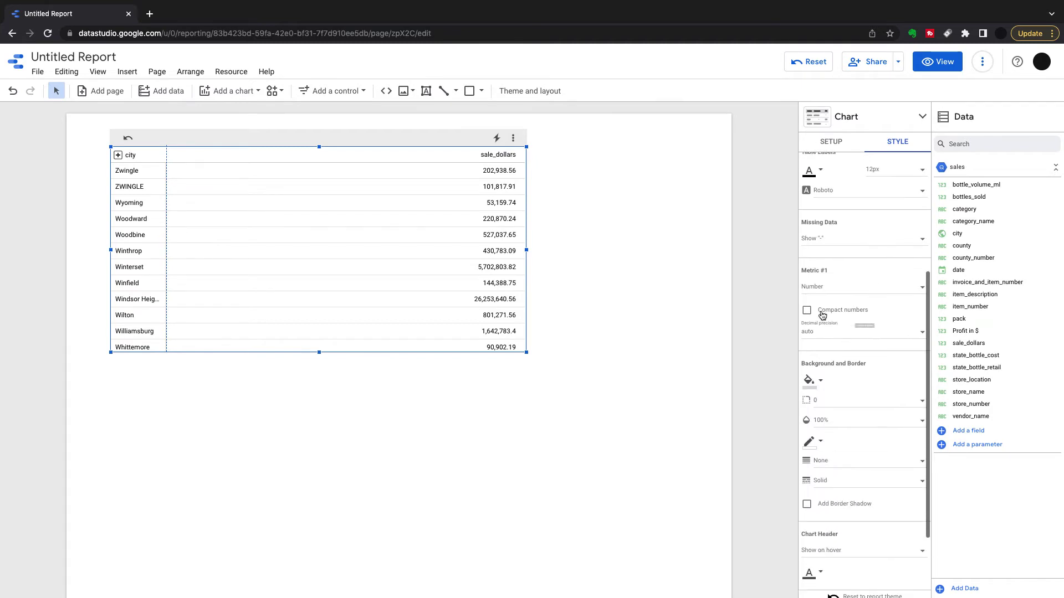
click(807, 310)
scroll(851, 295, down, 4)
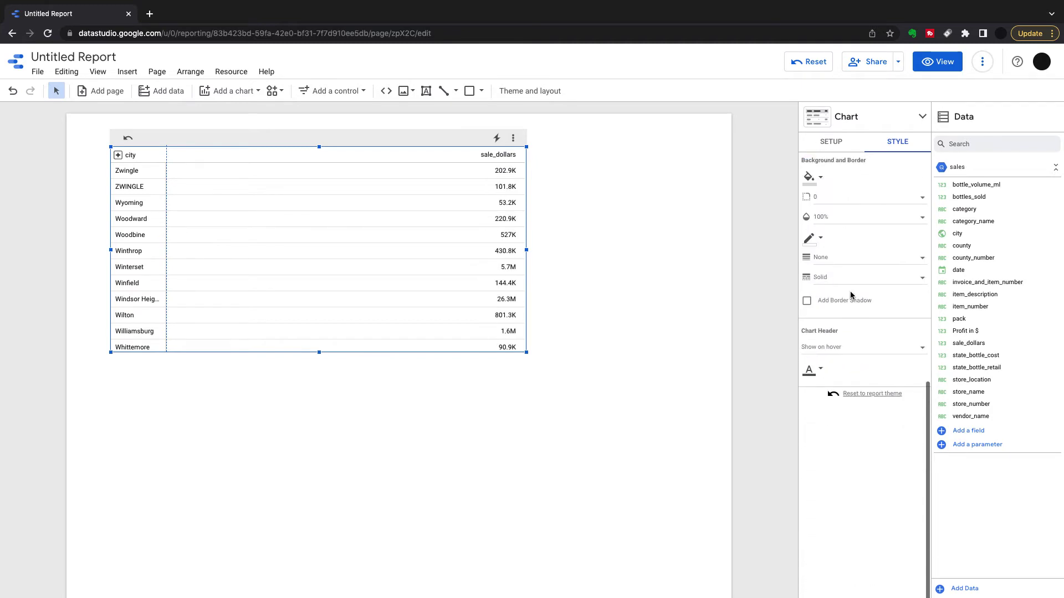
scroll(851, 294, up, 7)
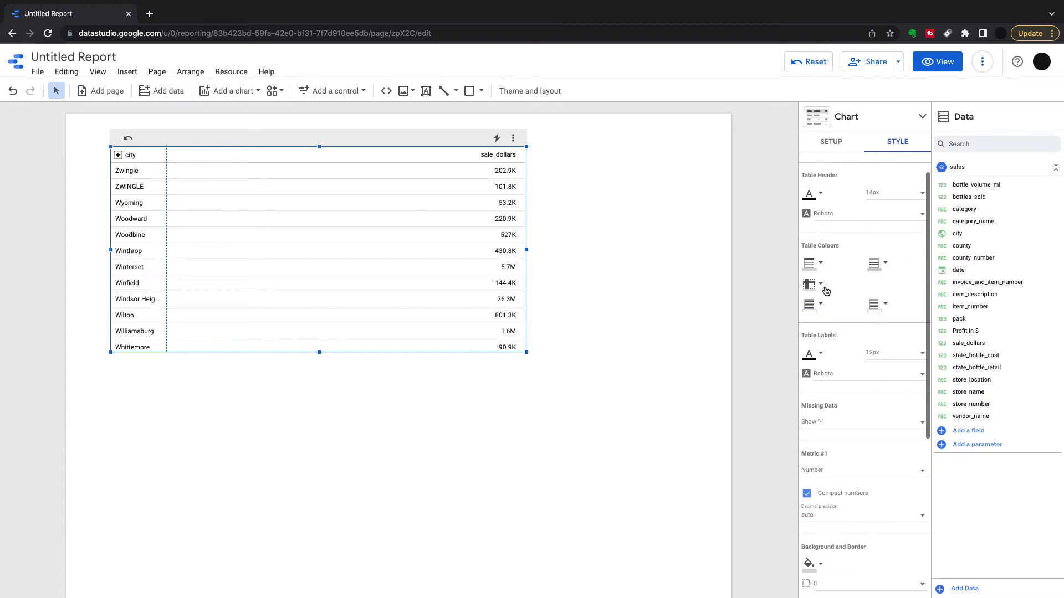
- Set the row highlight colour to light cyan and preview it on the Woodbine rows
click(823, 287)
click(911, 369)
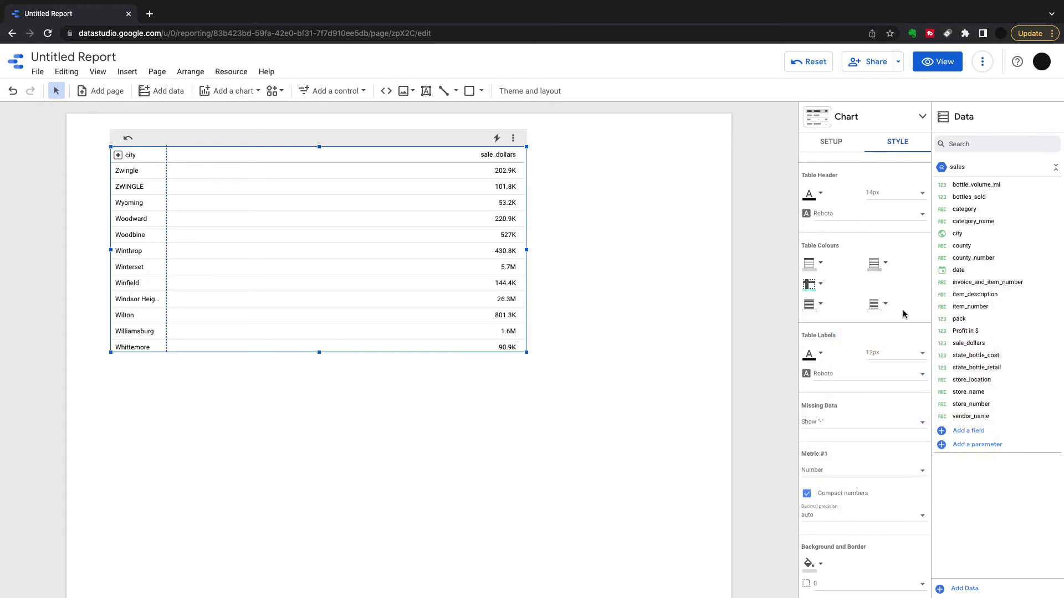
click(119, 156)
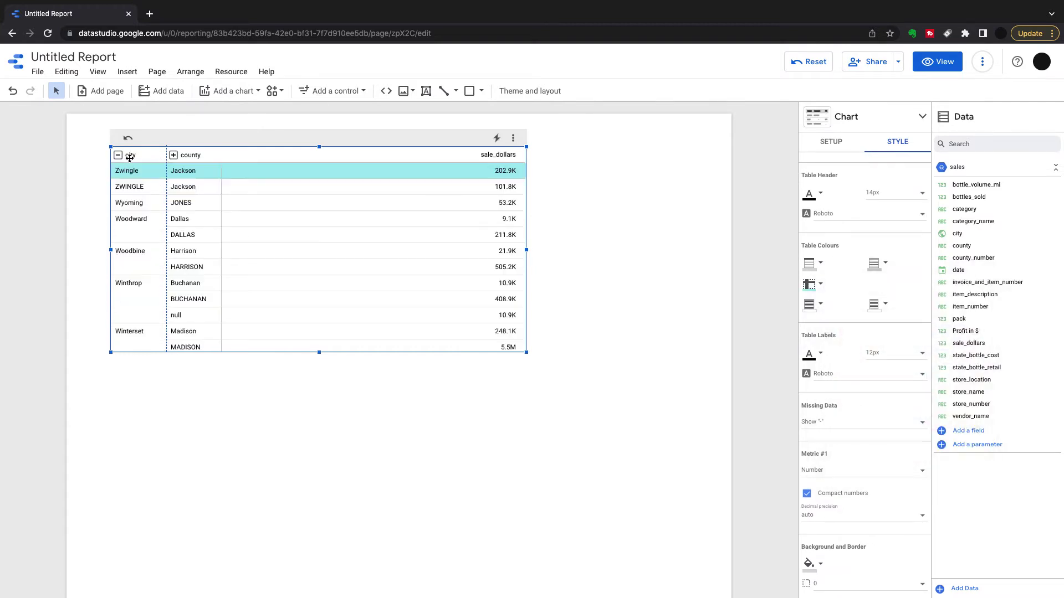
click(250, 270)
click(127, 137)
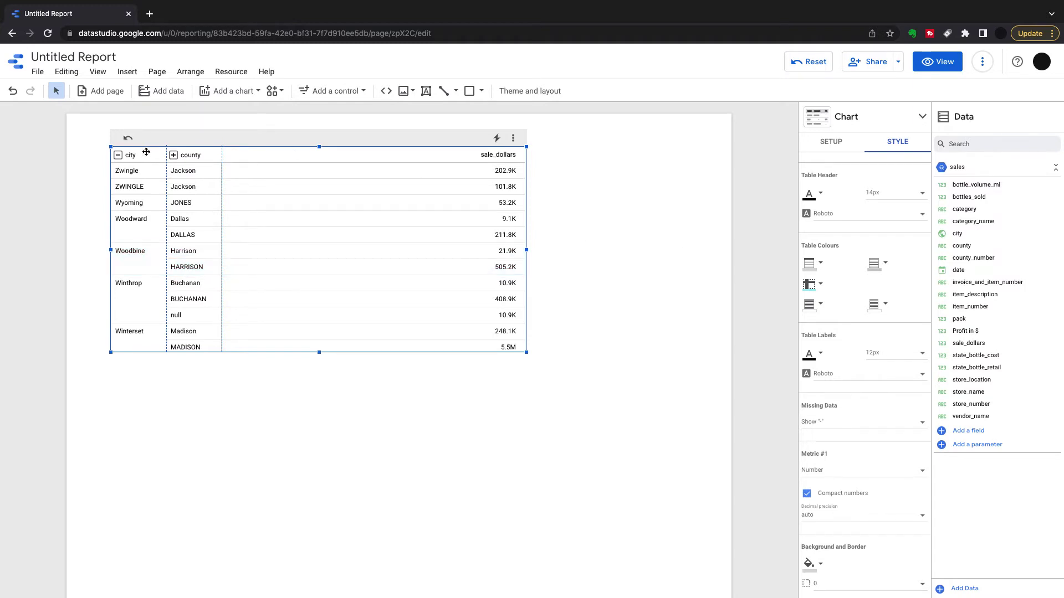
- Add category_name as the column dimension, widen the table, and collapse rows to cities
click(119, 156)
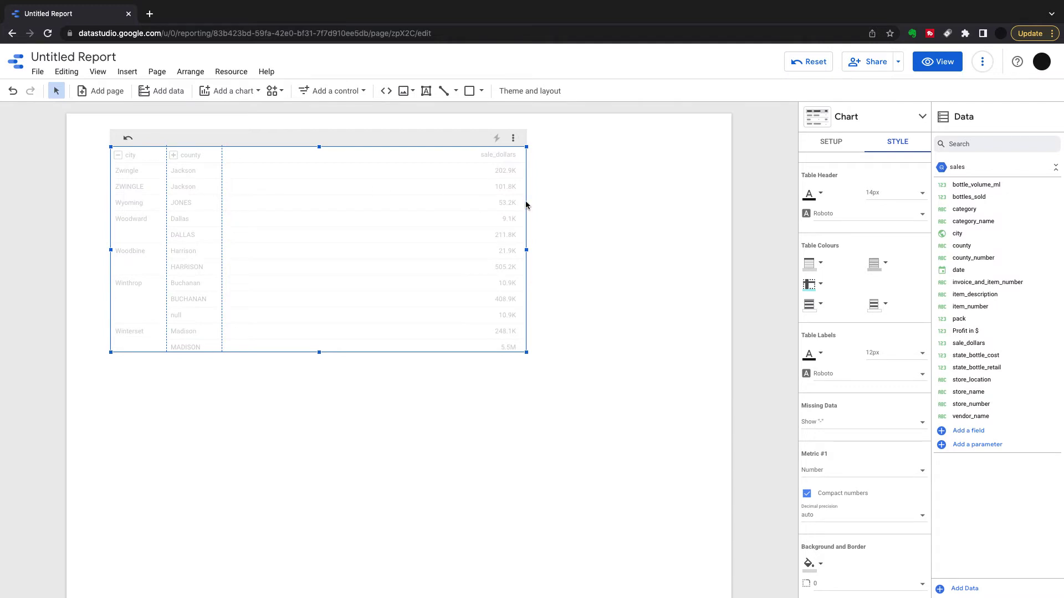
click(832, 142)
drag(974, 232, 854, 374)
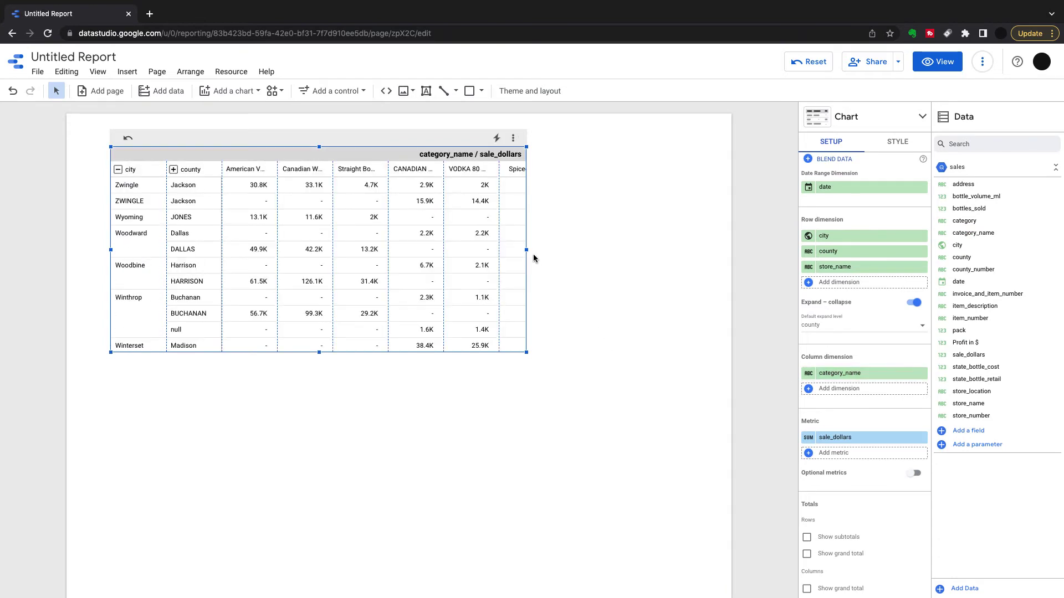
drag(528, 251, 680, 261)
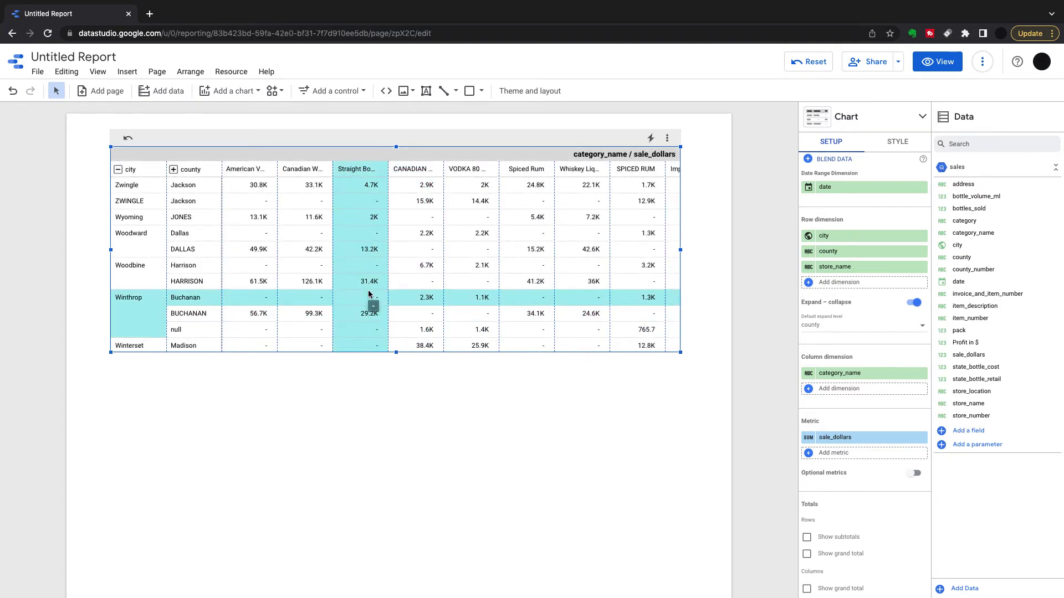
click(118, 171)
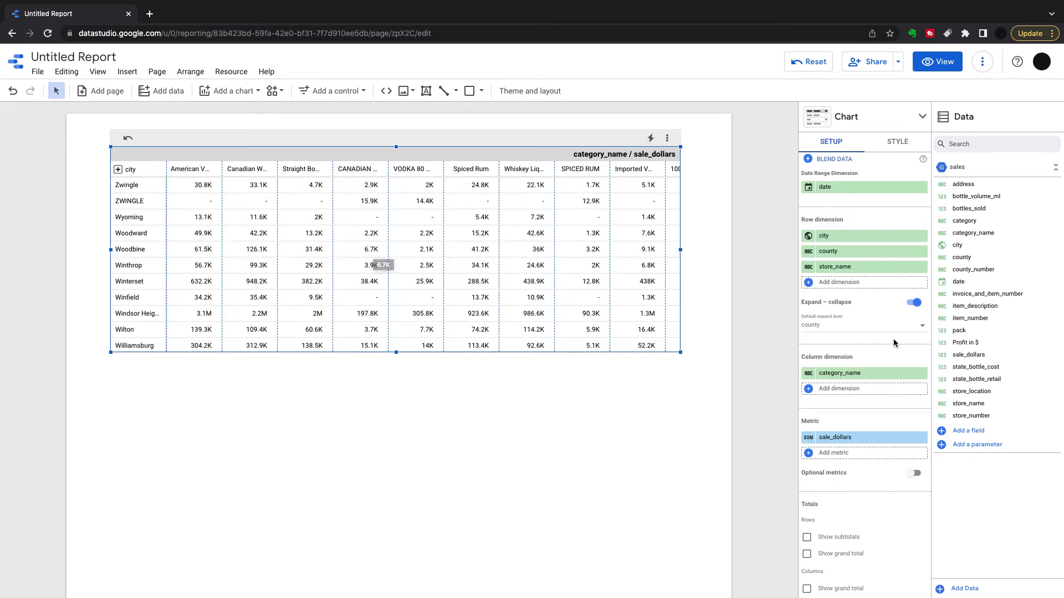
- Show grand totals for rows and columns and sort Row #1 Ascending
click(807, 554)
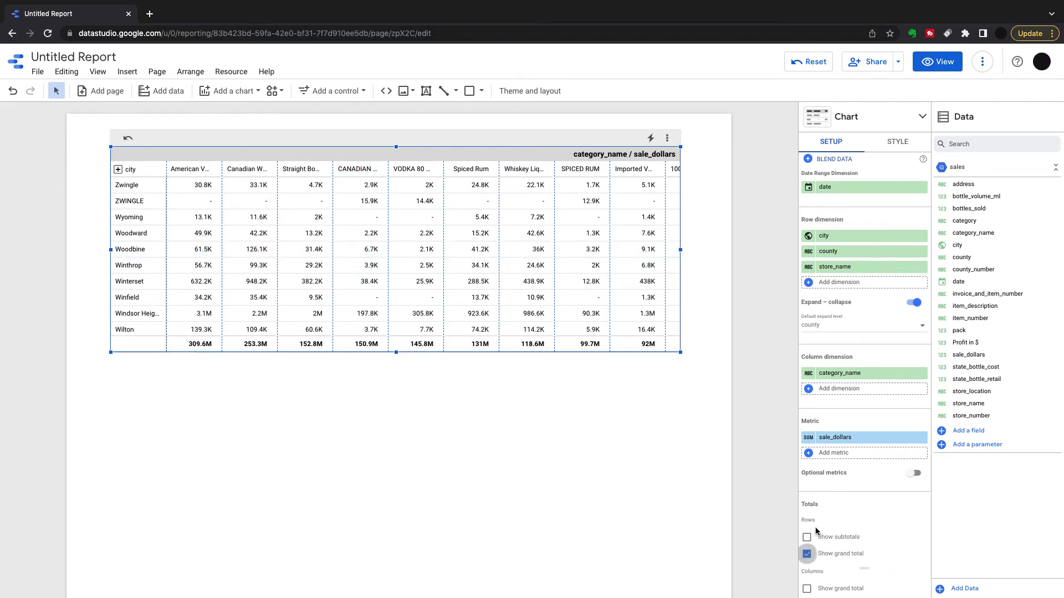
scroll(818, 532, down, 2)
scroll(820, 532, down, 1)
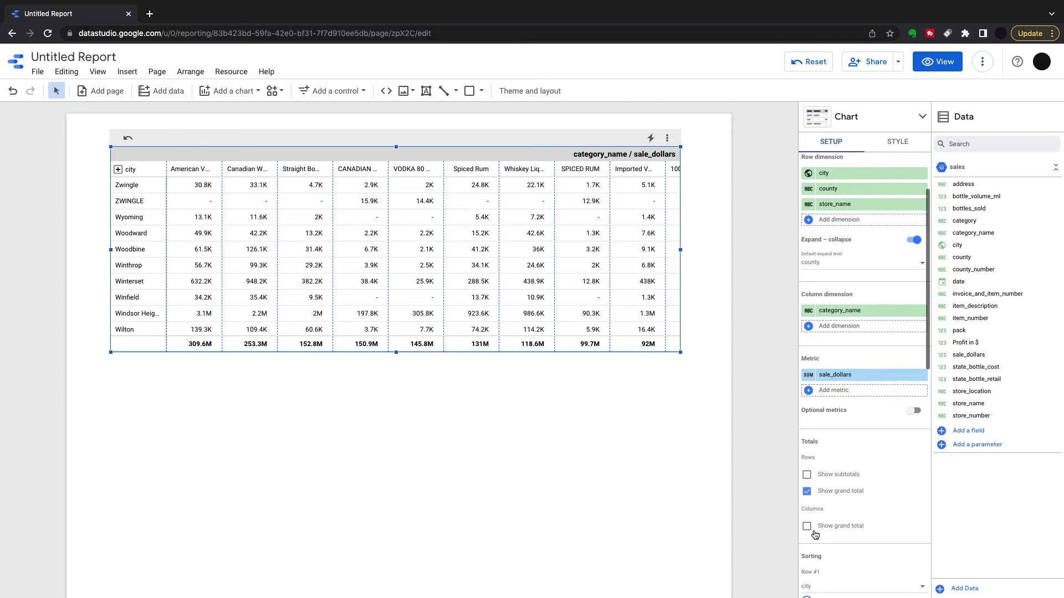
click(807, 526)
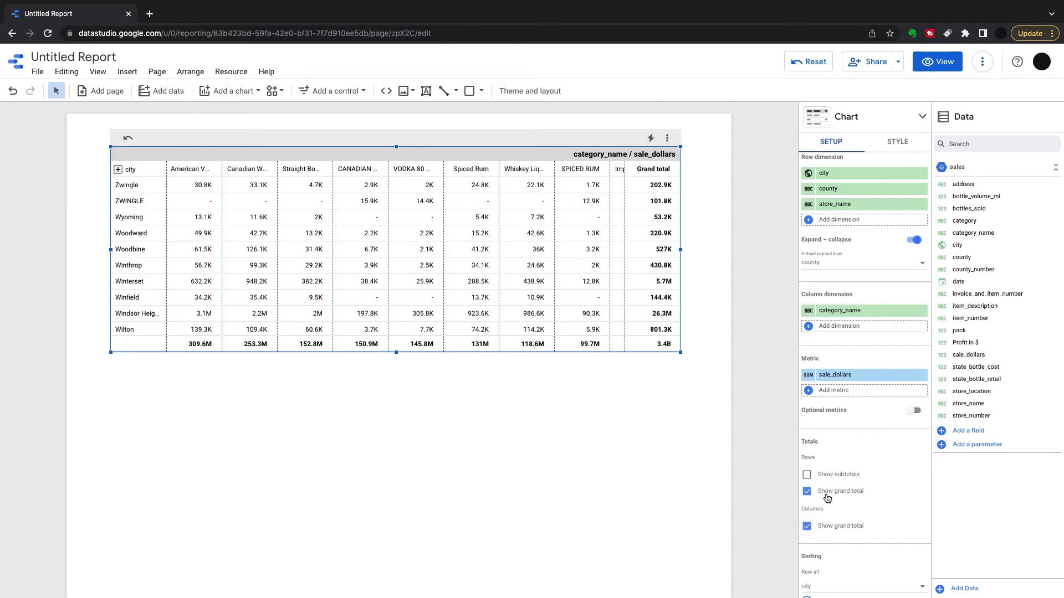
scroll(825, 499, down, 3)
click(807, 479)
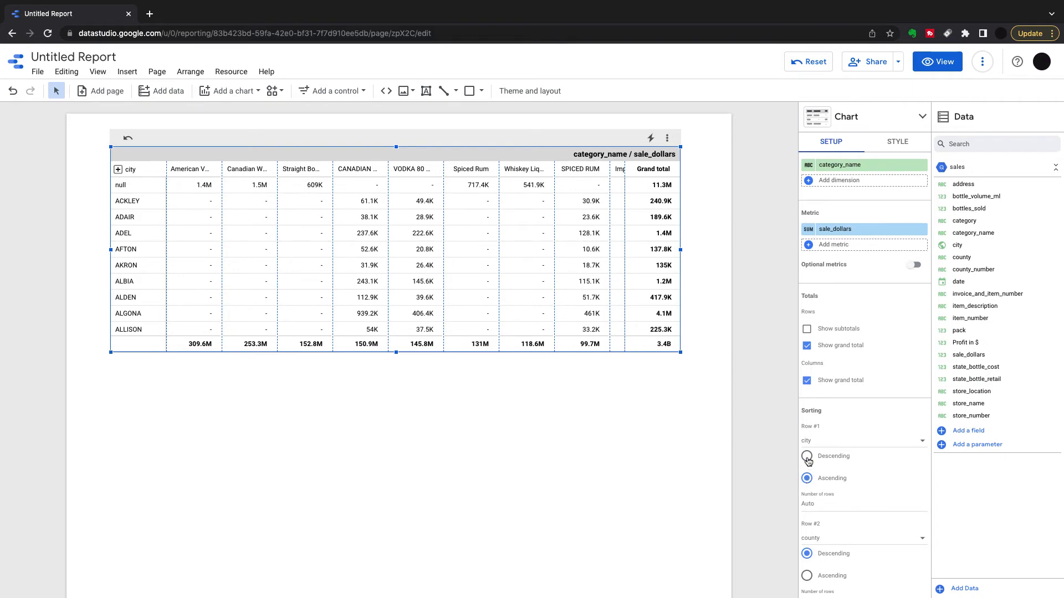
- Set Row #1 sorting back to Descending and try Ascending for Column #1
click(807, 460)
scroll(809, 463, down, 4)
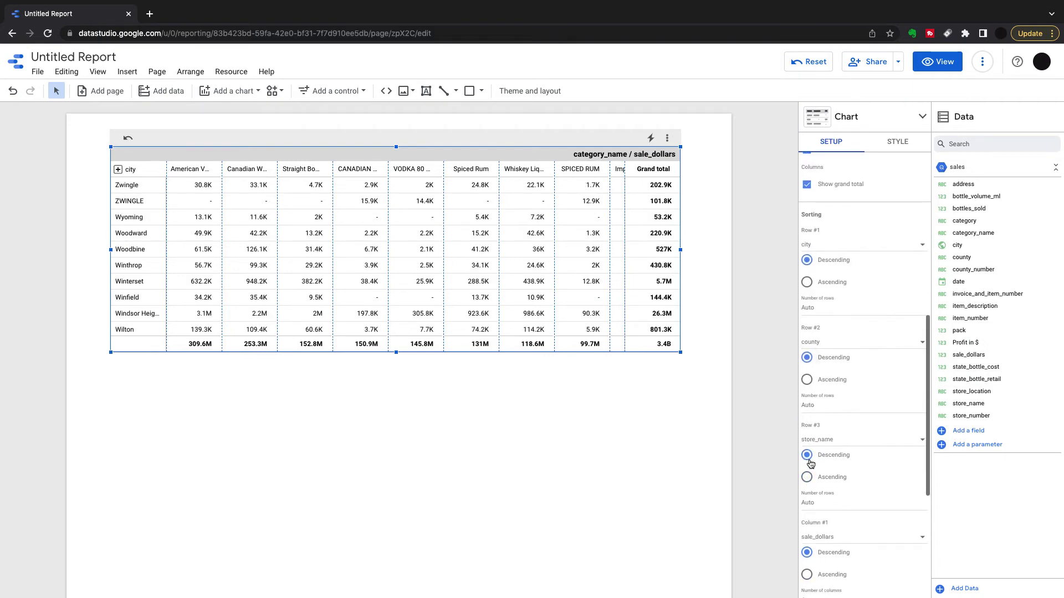
scroll(810, 463, down, 2)
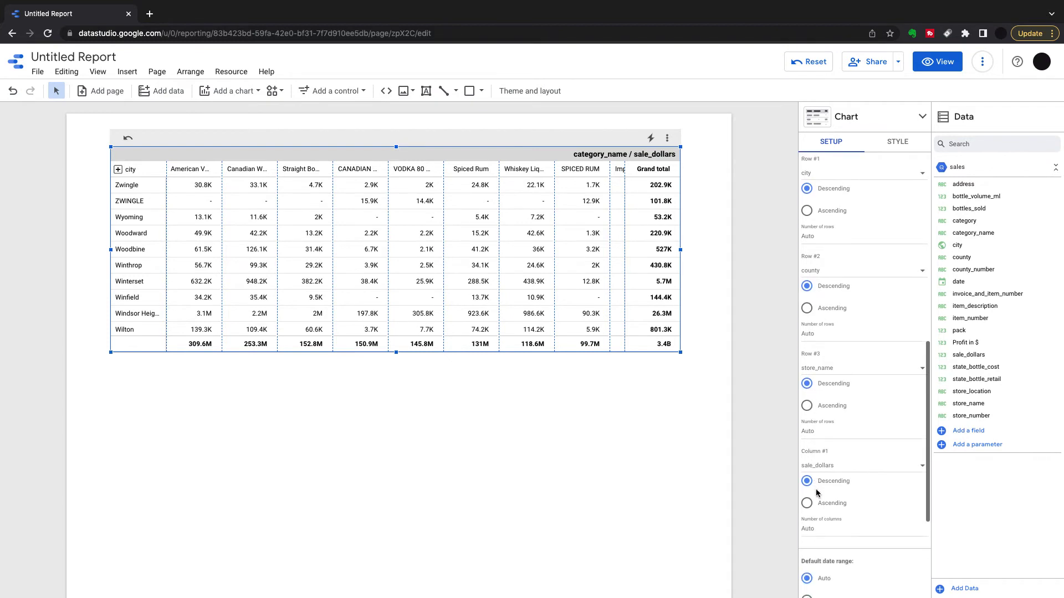
click(807, 504)
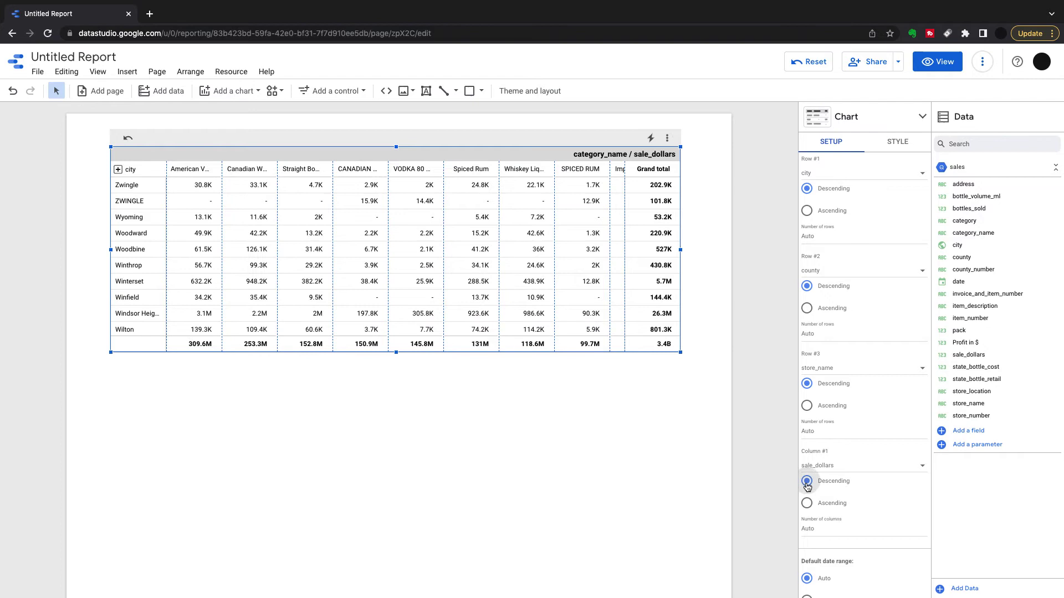
scroll(900, 174, up, 10)
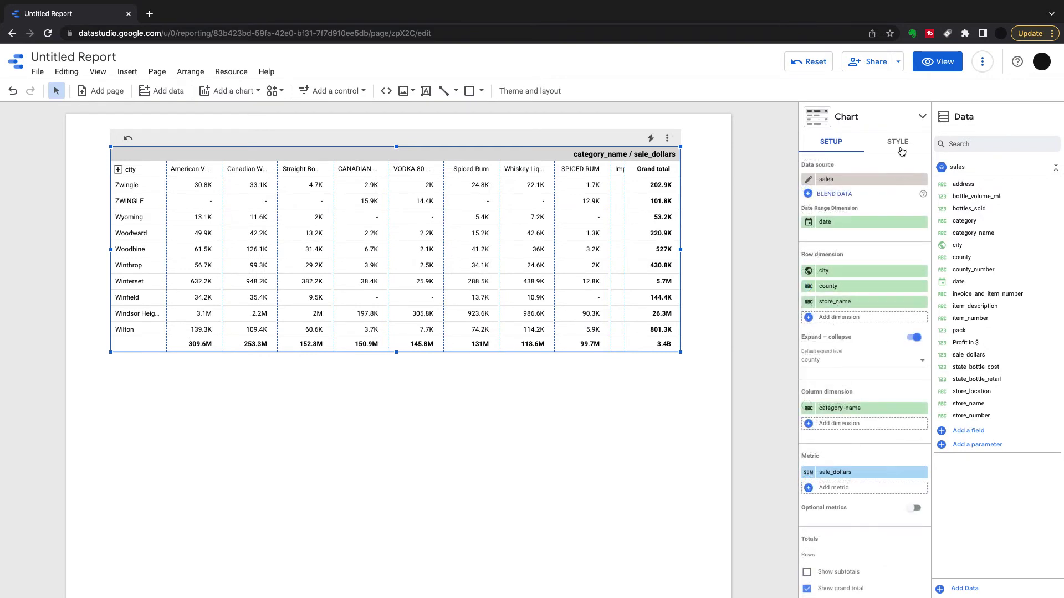
- Set Missing Data to show "null", then change it to blank cells
click(899, 143)
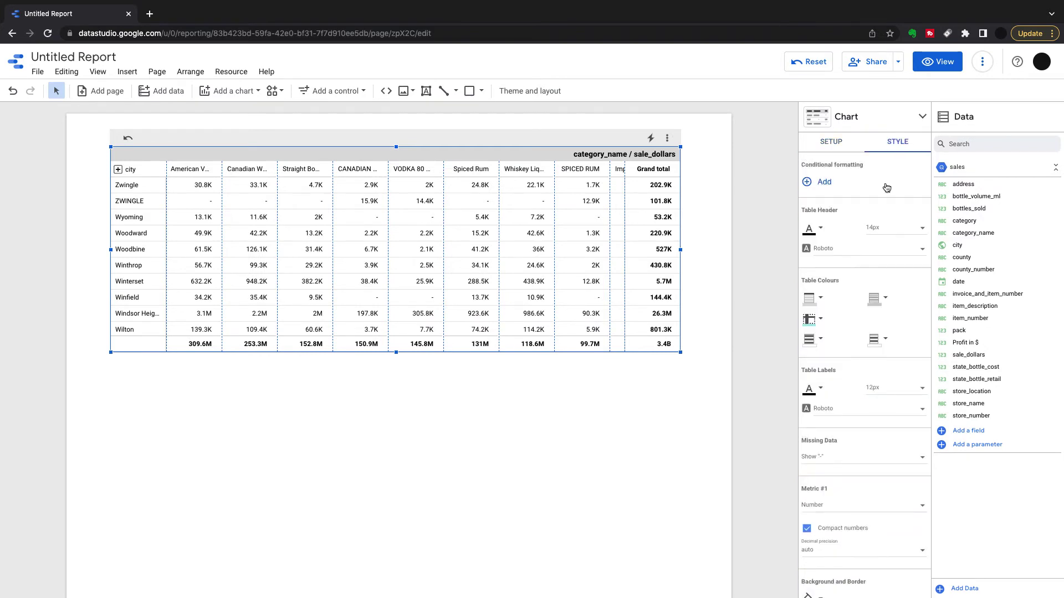
scroll(835, 198, down, 5)
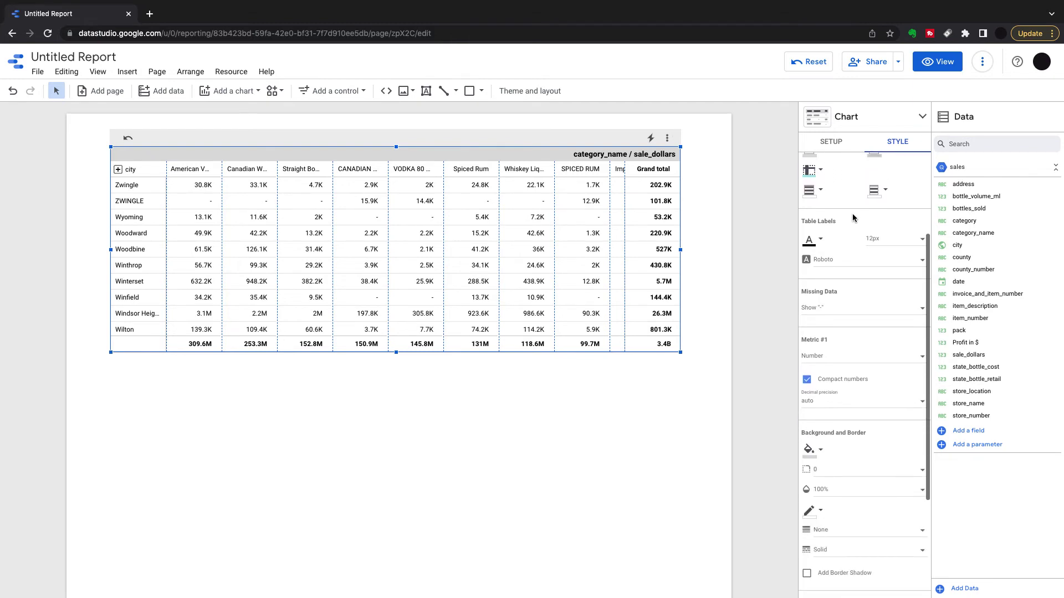
click(919, 312)
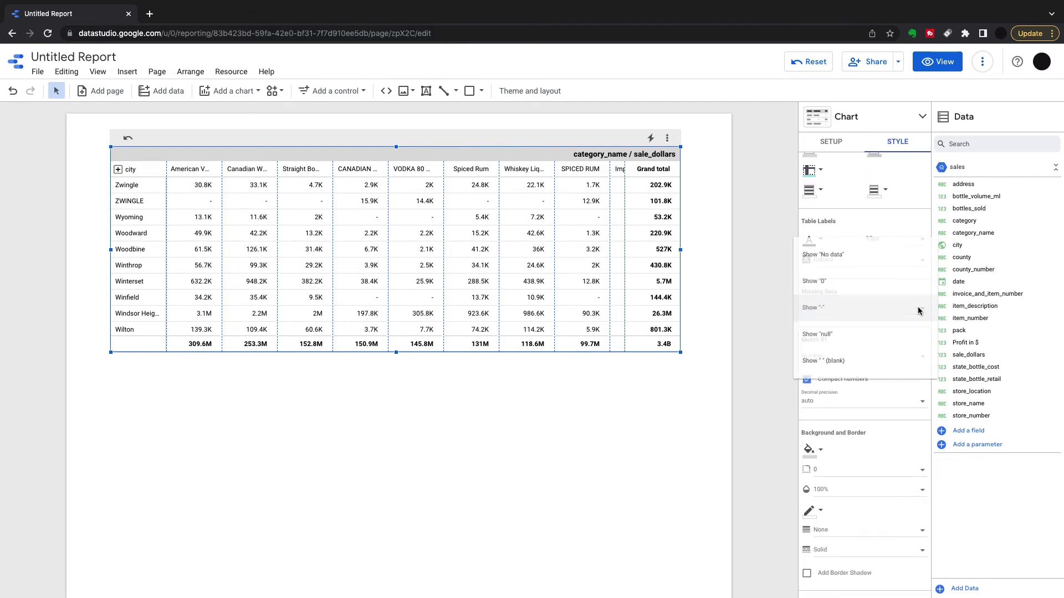
click(829, 336)
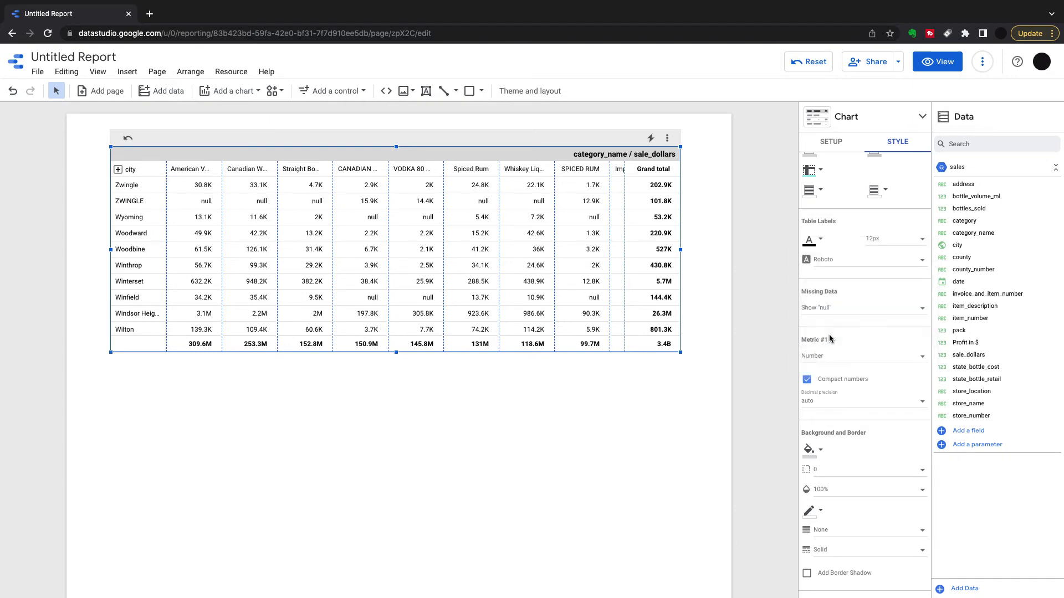
click(922, 308)
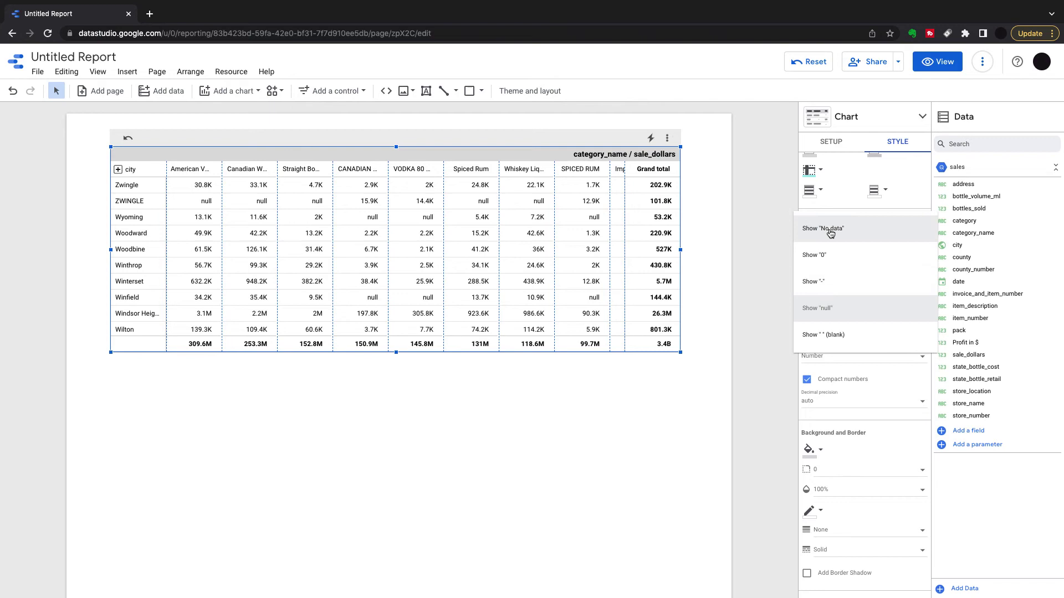
click(832, 334)
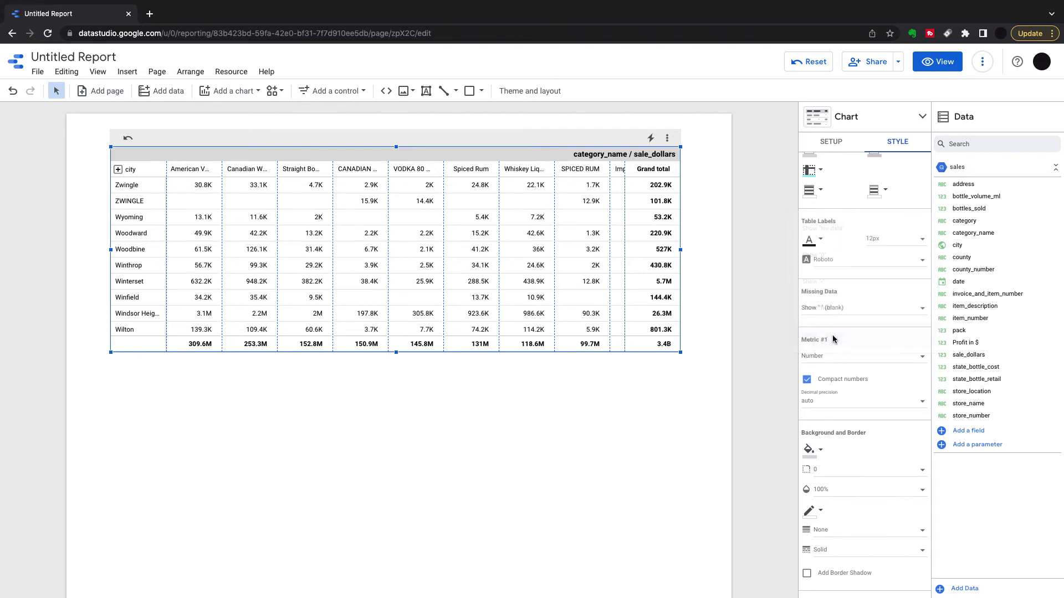
- Set Metric #1 decimal precision to 0 and widen the table to reveal Imported V…
scroll(849, 329, down, 2)
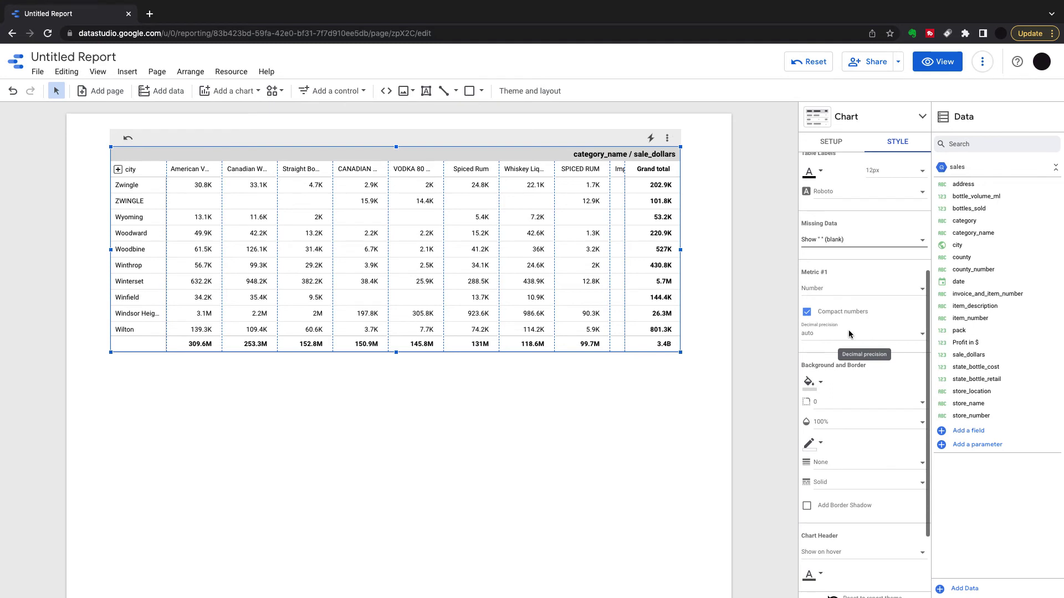
click(849, 330)
click(833, 350)
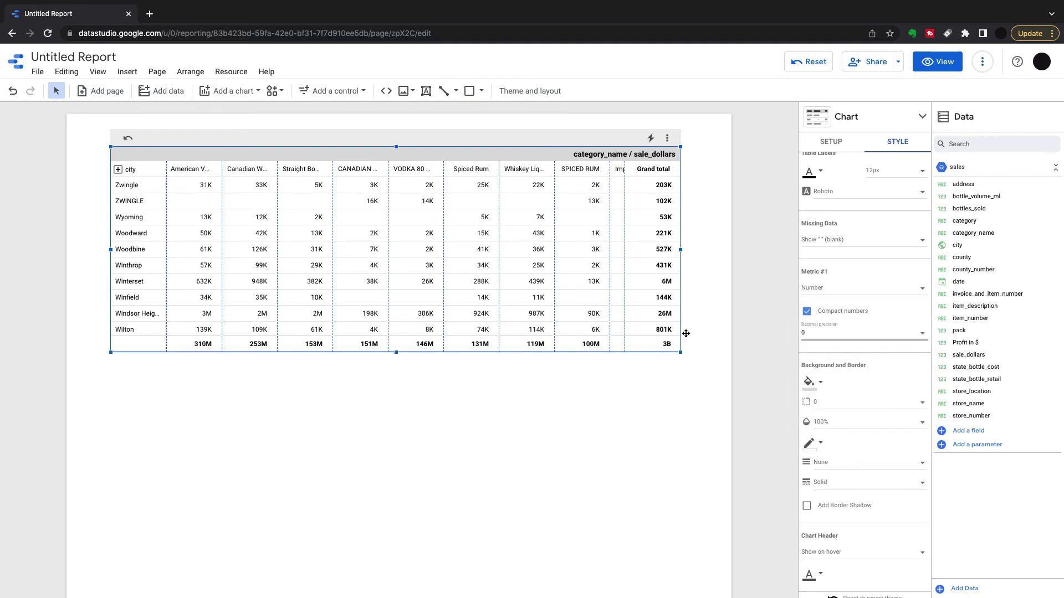
drag(720, 257, 714, 253)
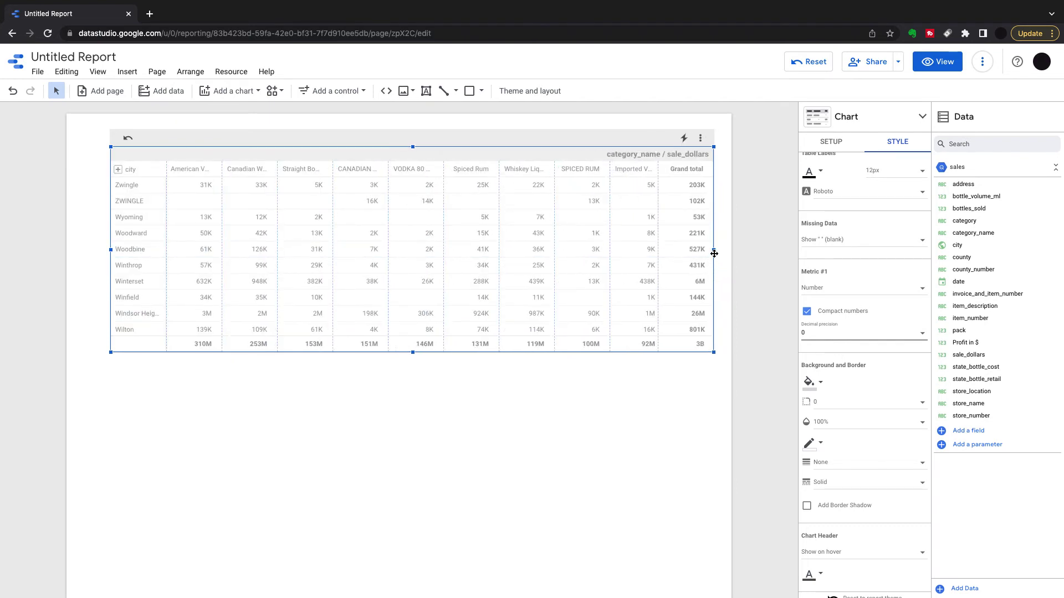
- Place a table chart below the pivot table, listing sale_dollars by vendor_name
click(259, 91)
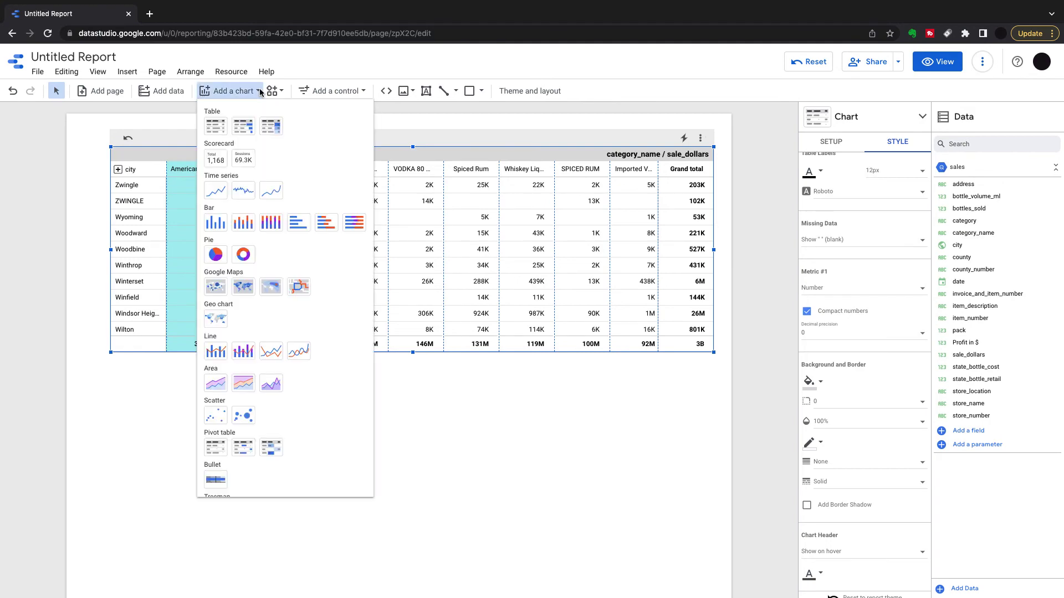
click(216, 156)
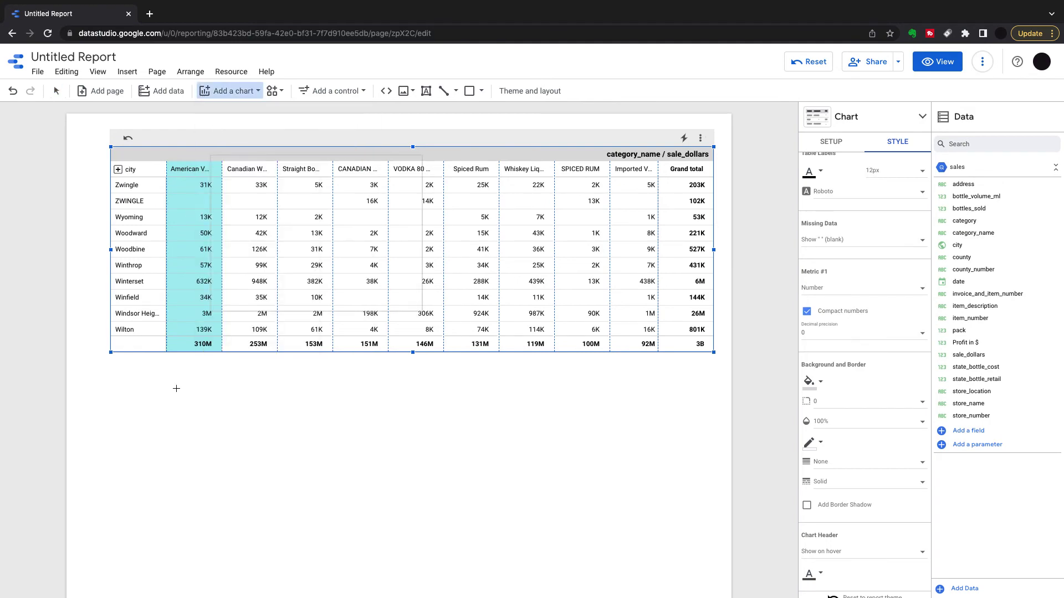
click(119, 386)
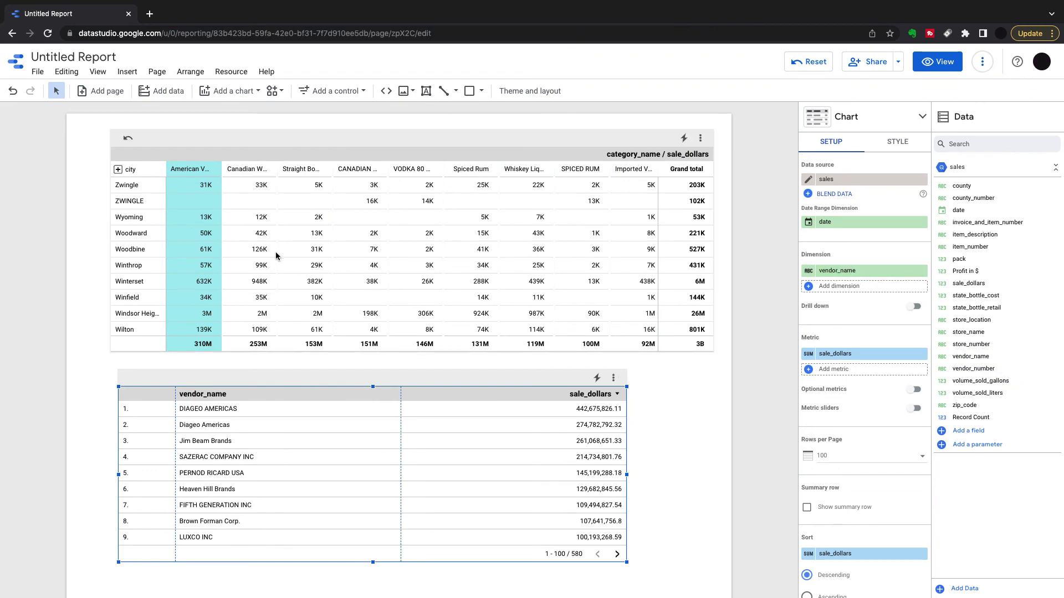
scroll(346, 261, down, 5)
scroll(346, 261, down, 5)
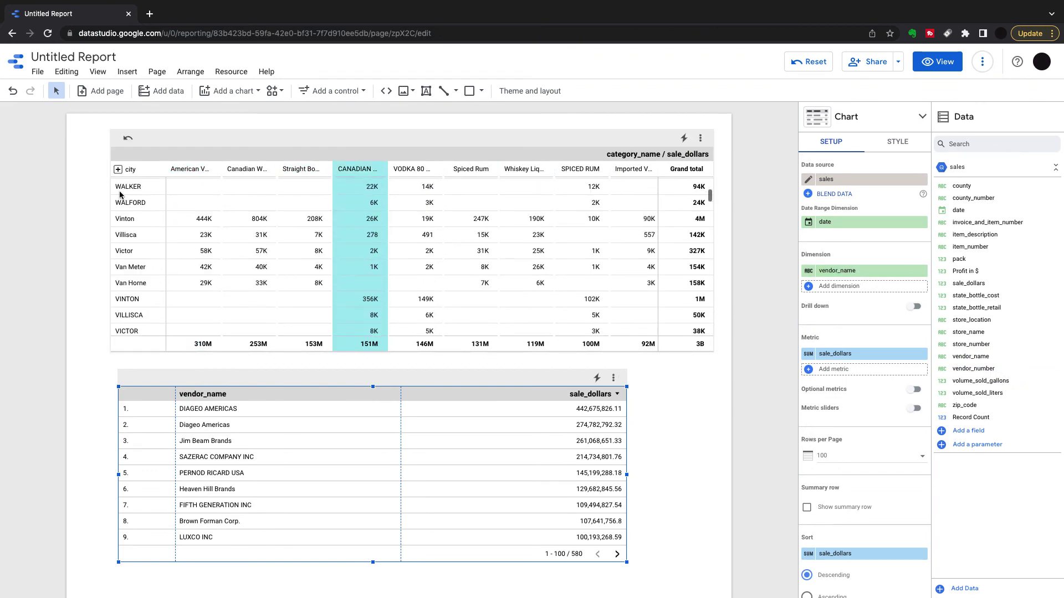
- Expand cities into counties and cross-filter vendors by Wall Lake SAC, then Walcott SCOTT Canadian sales
click(118, 170)
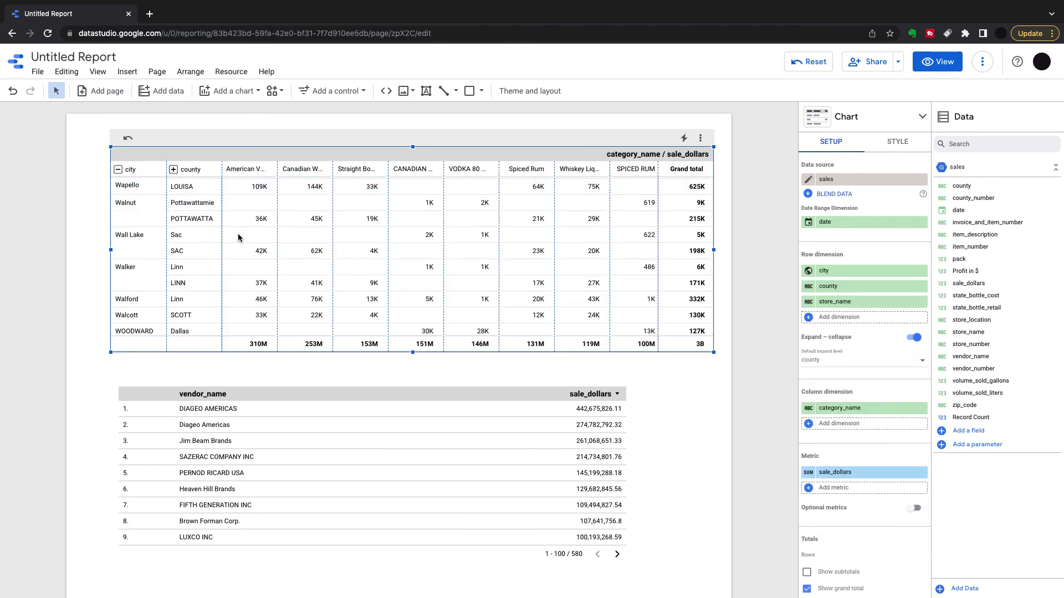
click(316, 252)
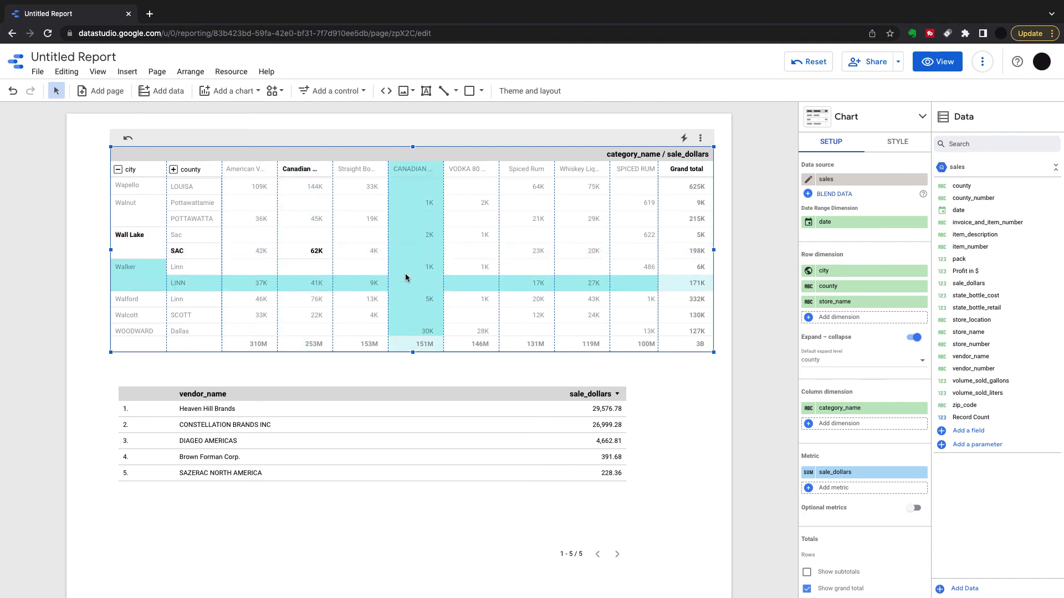
click(314, 317)
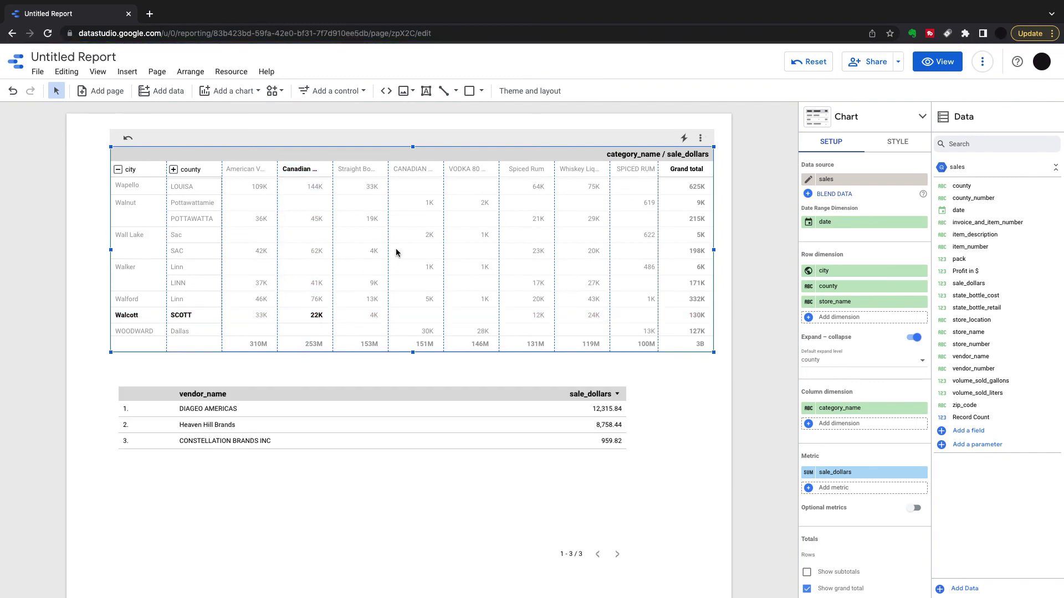
- Clear the cross-filter, then filter the vendor table to Urbandale POLK Canadian sales
click(120, 171)
scroll(191, 241, down, 5)
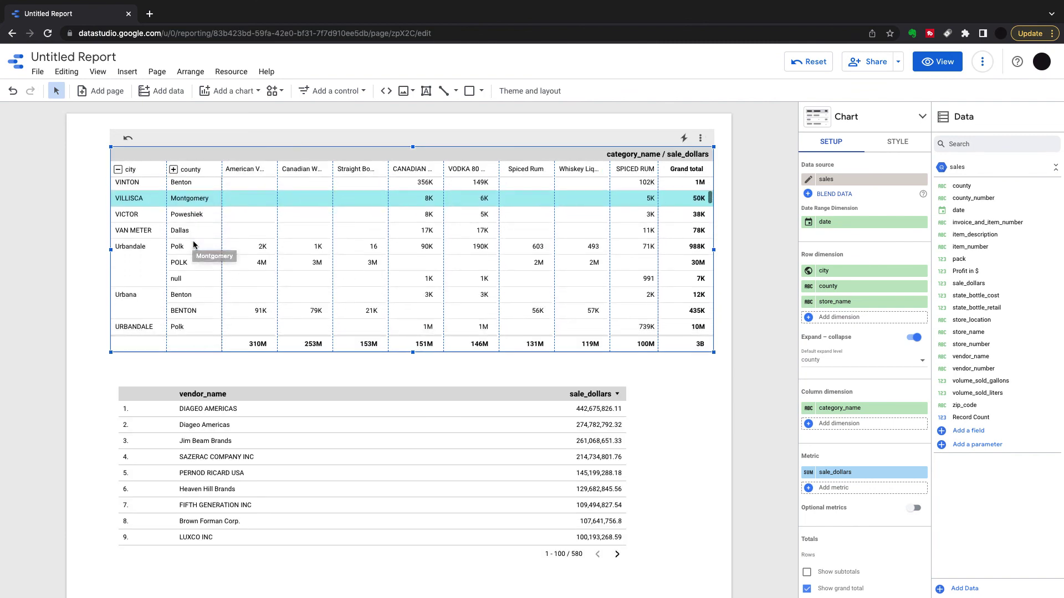
click(144, 250)
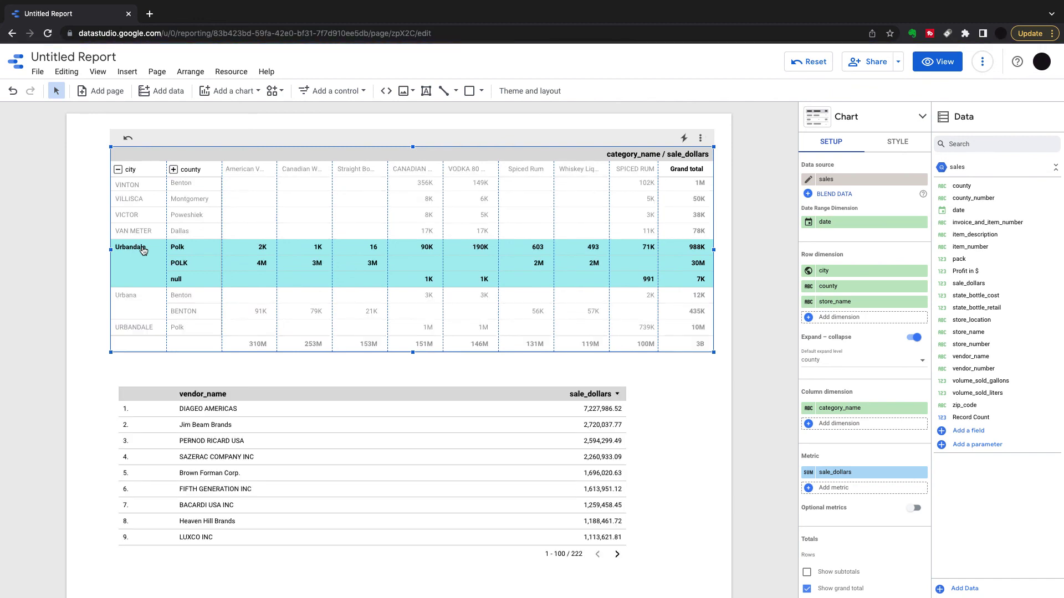
click(321, 265)
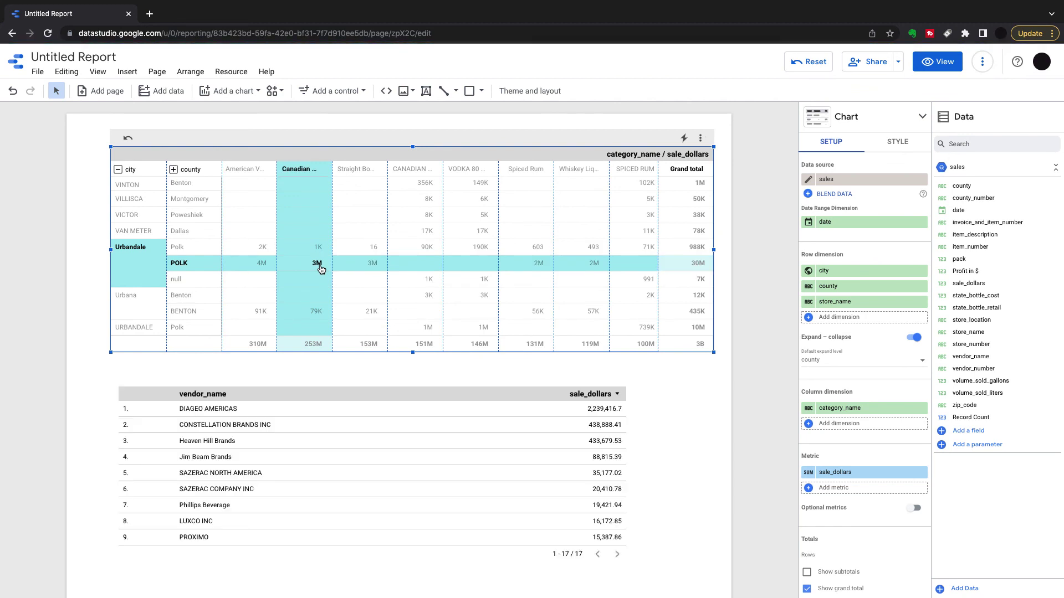